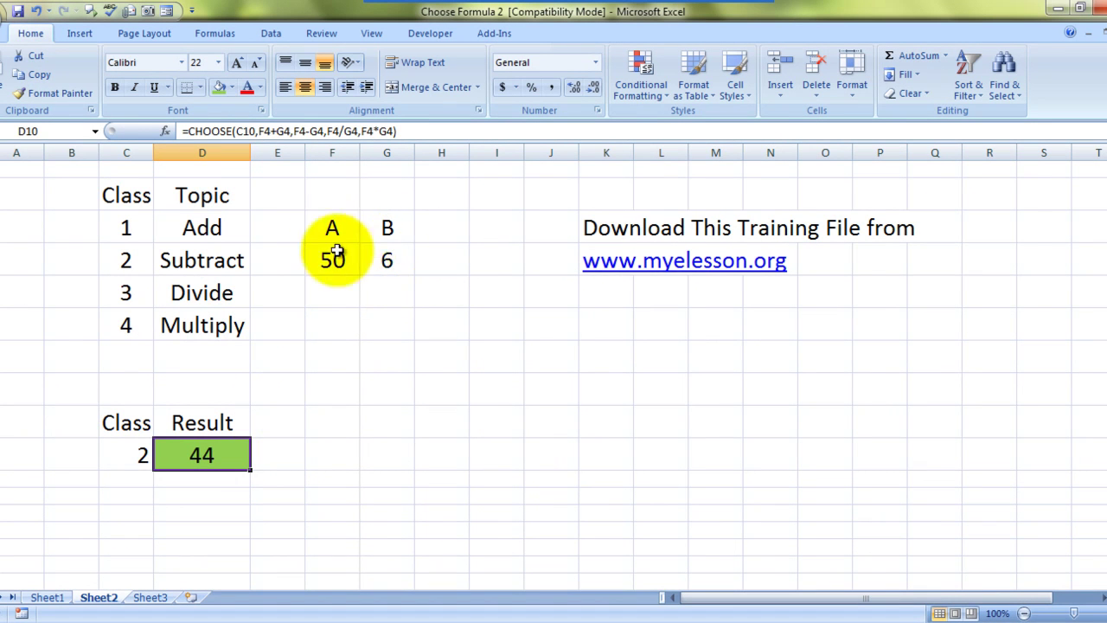
Enter class 1, then class 2, in C10 so D10 adds, then subtracts, A and B.
{"action": "left_click", "coordinate": [136, 456]}
{"action": "key", "text": "Right"}
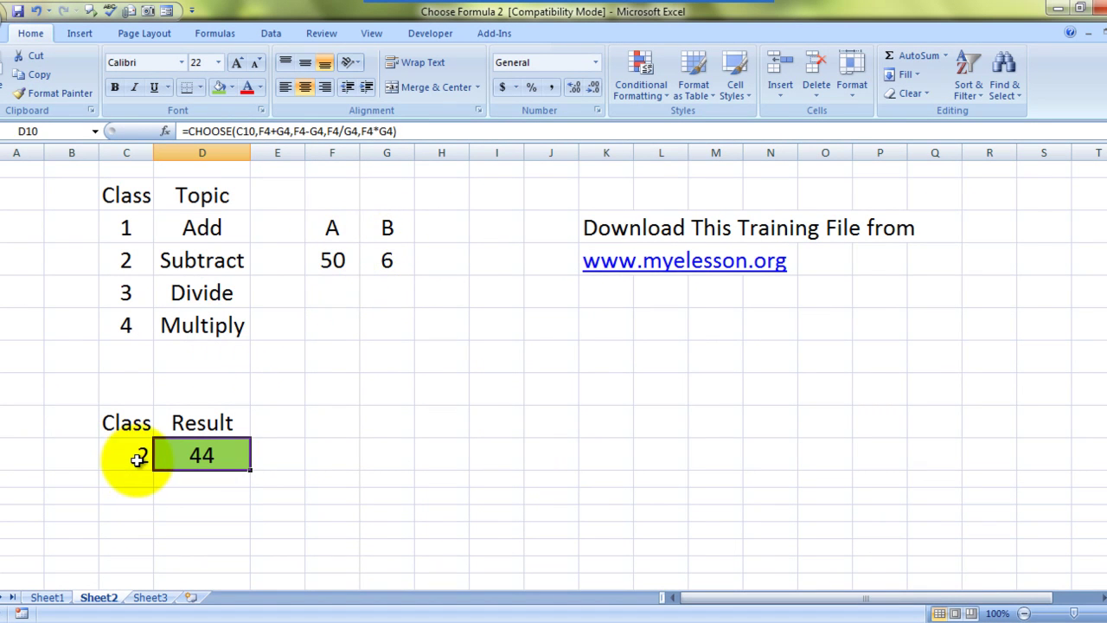
{"action": "key", "text": "Left"}
{"action": "key", "text": "Left"}
{"action": "key", "text": "Right"}
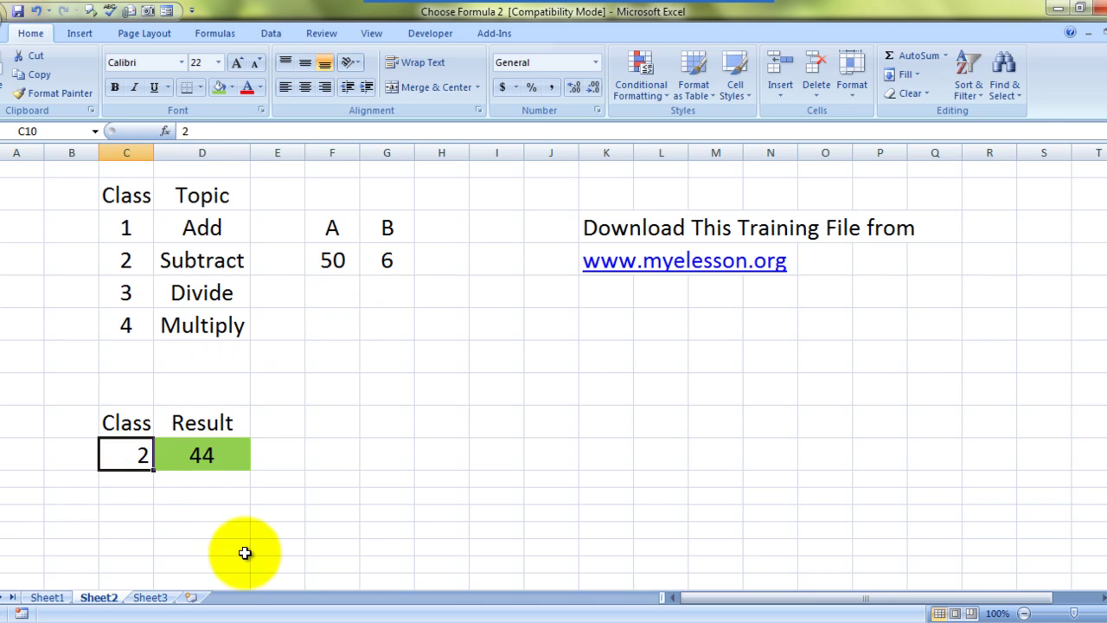
{"action": "type", "text": "1"}
{"action": "key", "text": "Right"}
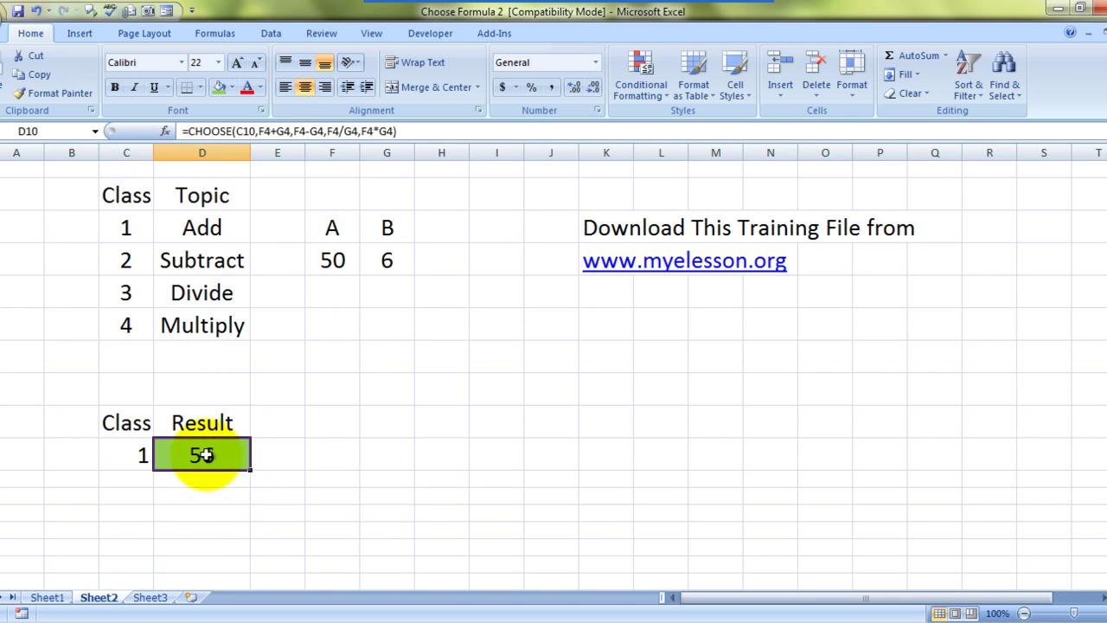
{"action": "key", "text": "Left"}
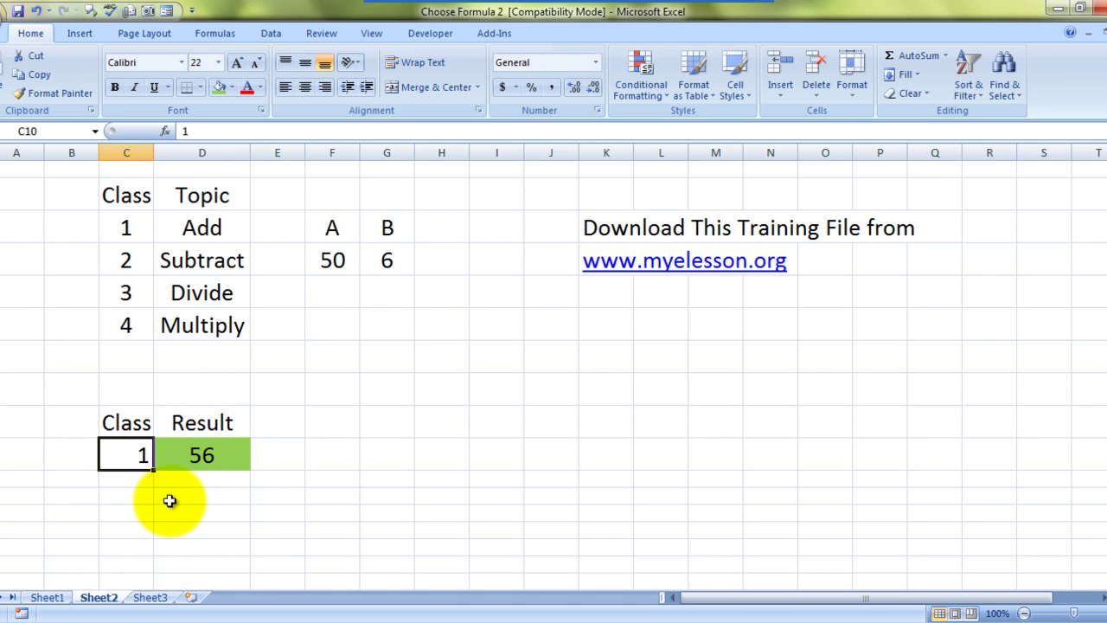
{"action": "type", "text": "2"}
{"action": "key", "text": "Right"}
{"action": "key", "text": "Left"}
{"action": "key", "text": "Right"}
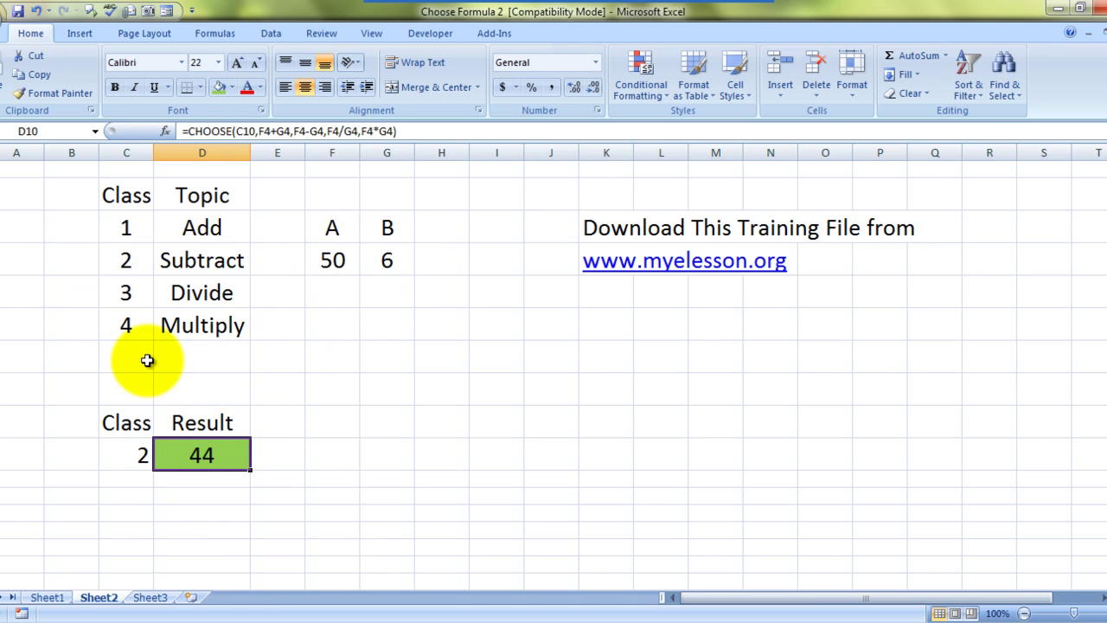
Enter class 3 (D10 divides to 8.3333), then class 4 (D10 multiplies to 300), in C10.
{"action": "key", "text": "Left"}
{"action": "type", "text": "3"}
{"action": "key", "text": "Right"}
{"action": "key", "text": "Left"}
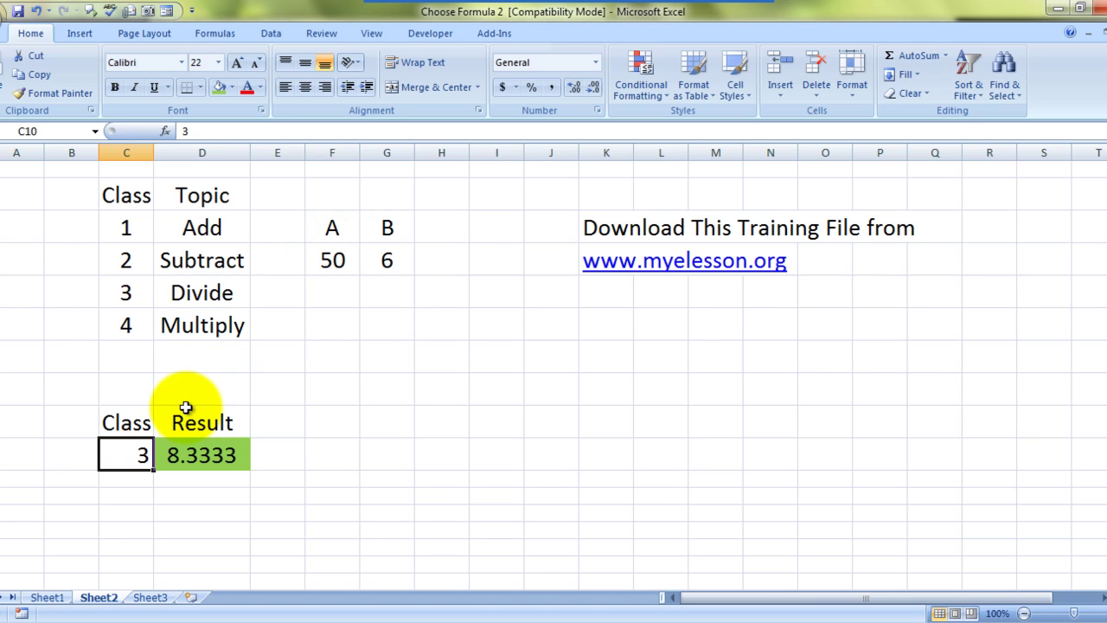
{"action": "type", "text": "4"}
{"action": "key", "text": "Right"}
{"action": "key", "text": "Left"}
{"action": "key", "text": "Right"}
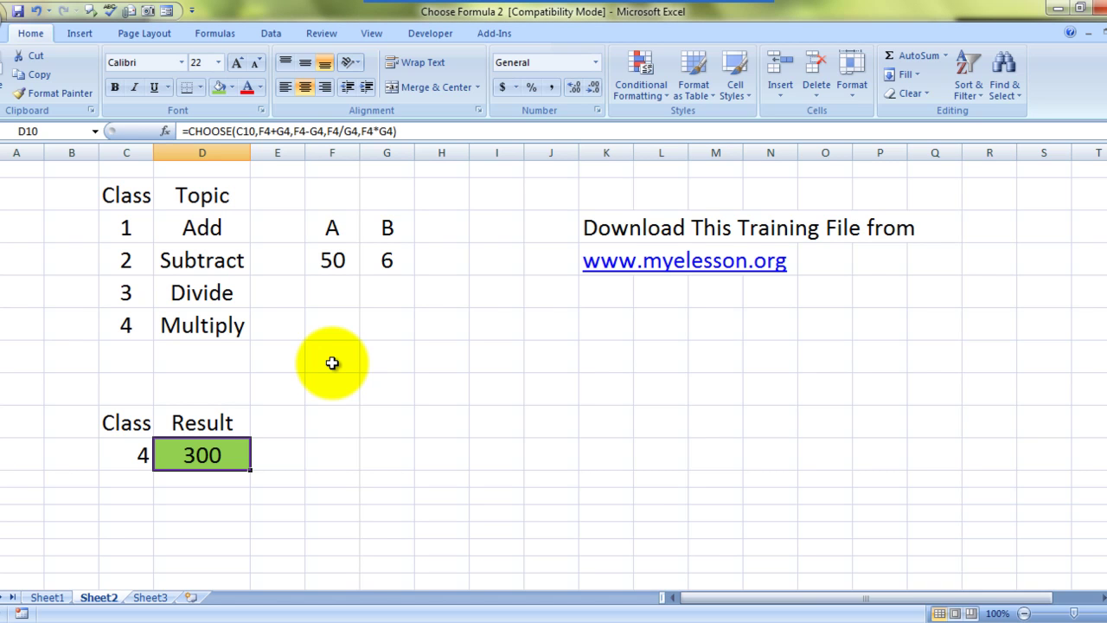
Clear the old formula in D10 and the class number in C10.
{"action": "key", "text": "Delete"}
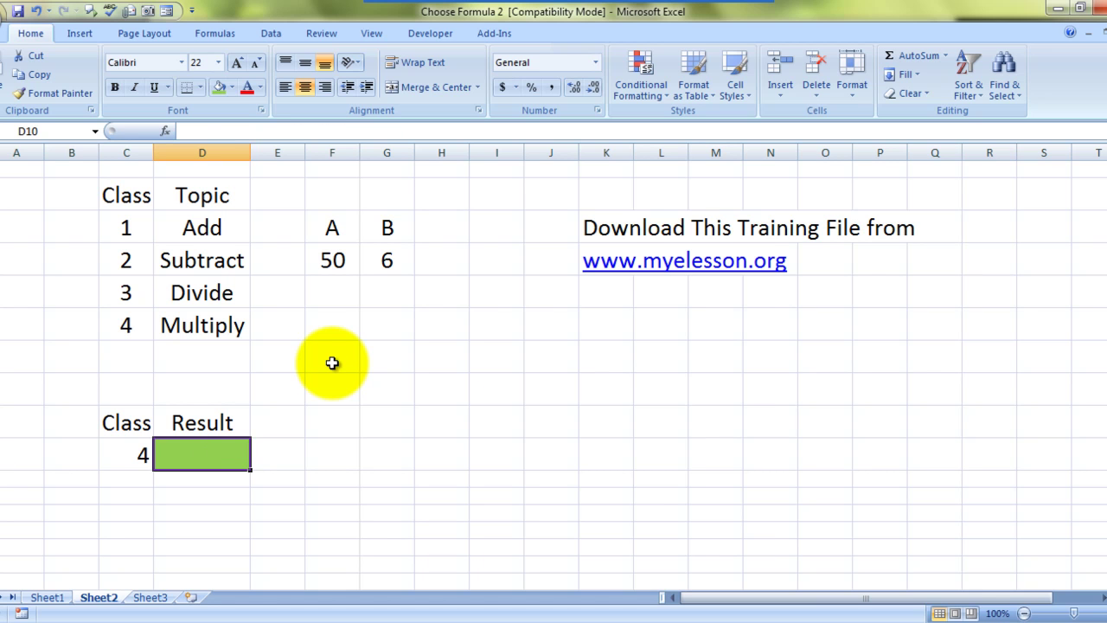
{"action": "key", "text": "Left"}
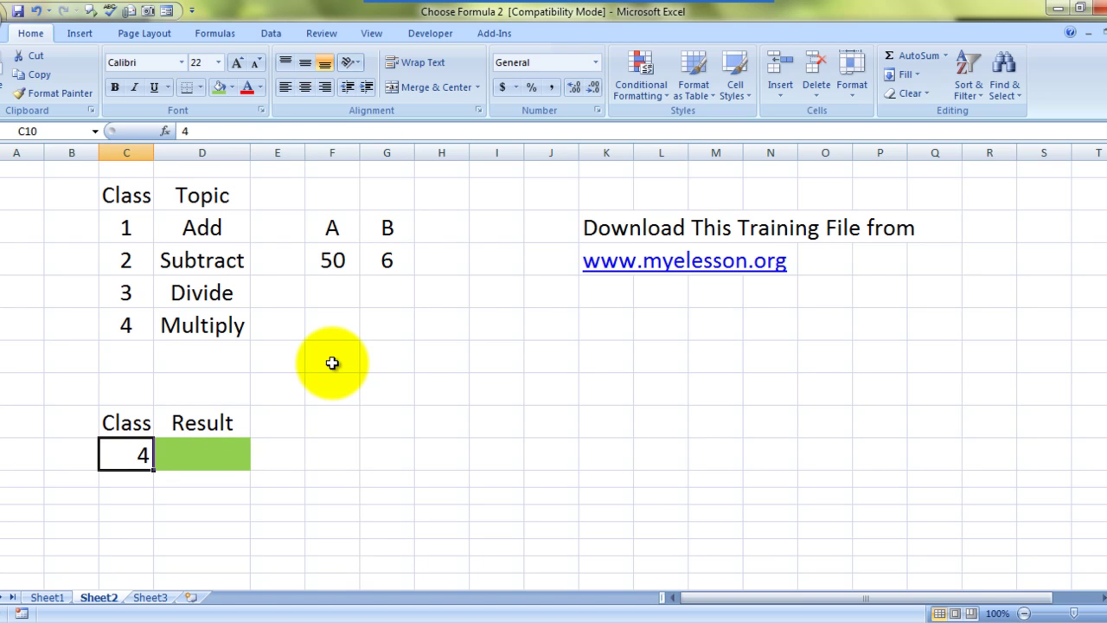
{"action": "key", "text": "Delete"}
{"action": "key", "text": "Right"}
{"action": "key", "text": "Left"}
{"action": "key", "text": "Right"}
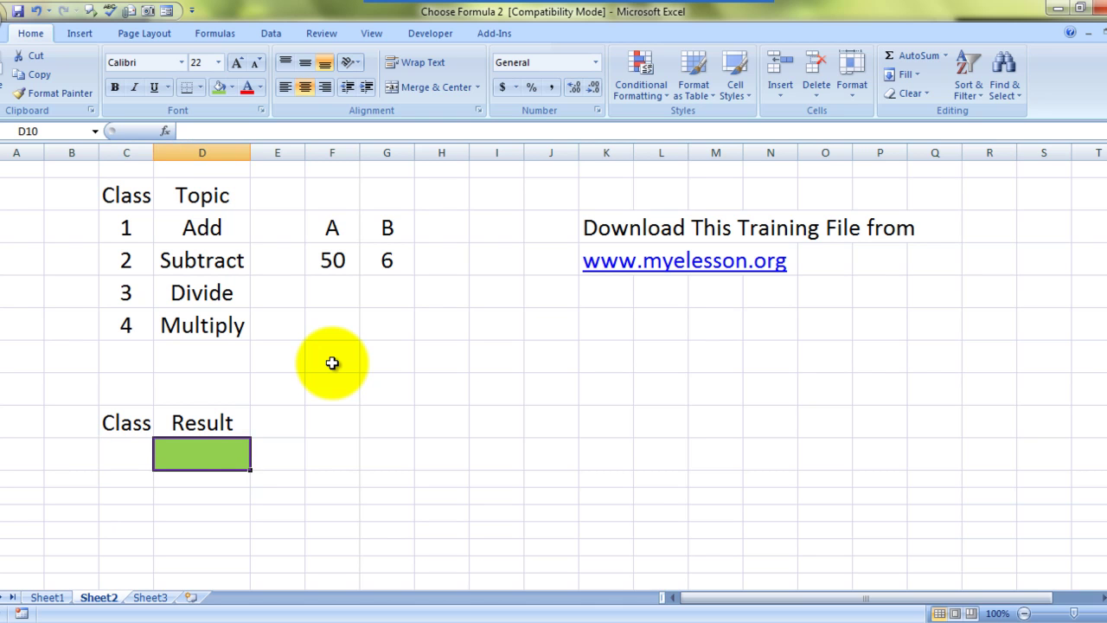
Start a CHOOSE formula in D10 with C10 as the index: =CHOOSE(C10,.
{"action": "type", "text": "=cho"}
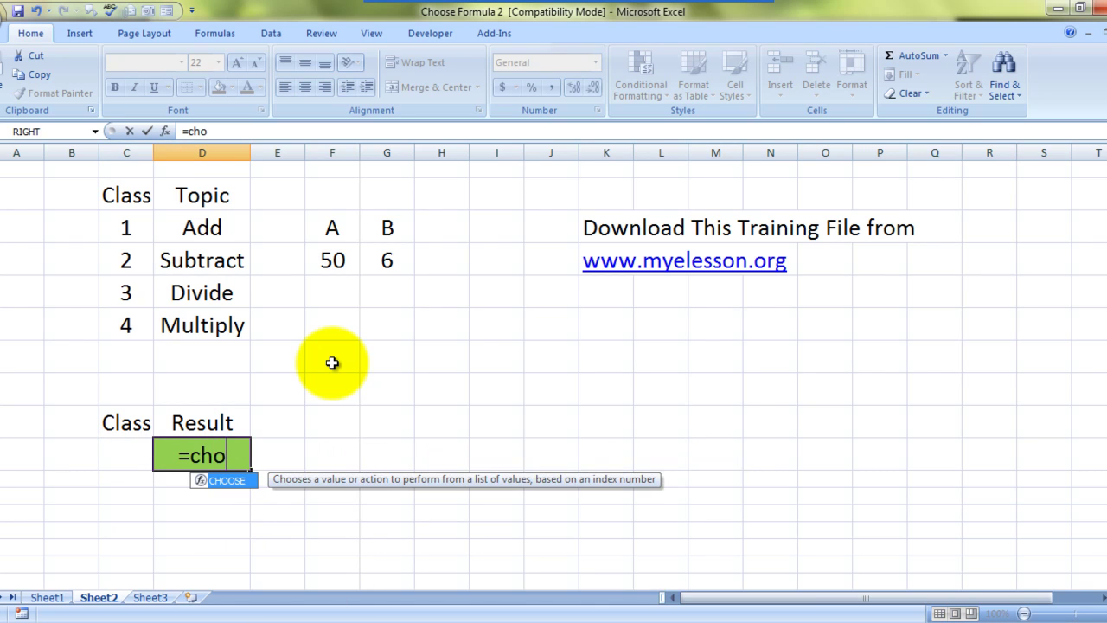
{"action": "type", "text": "o"}
{"action": "key", "text": "Tab"}
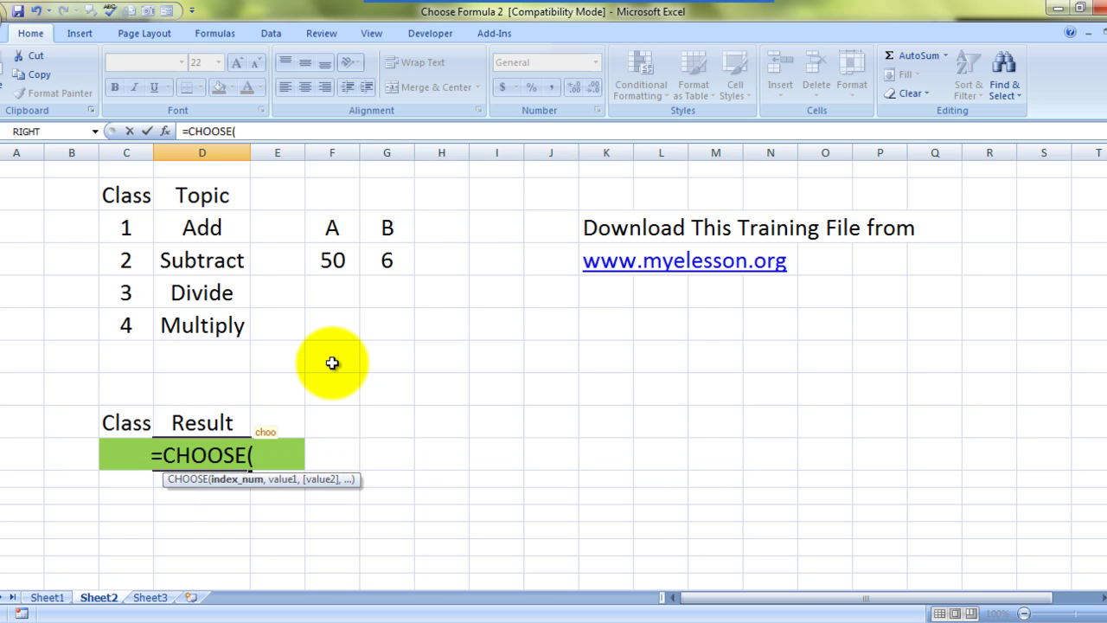
{"action": "left_click", "coordinate": [79, 446]}
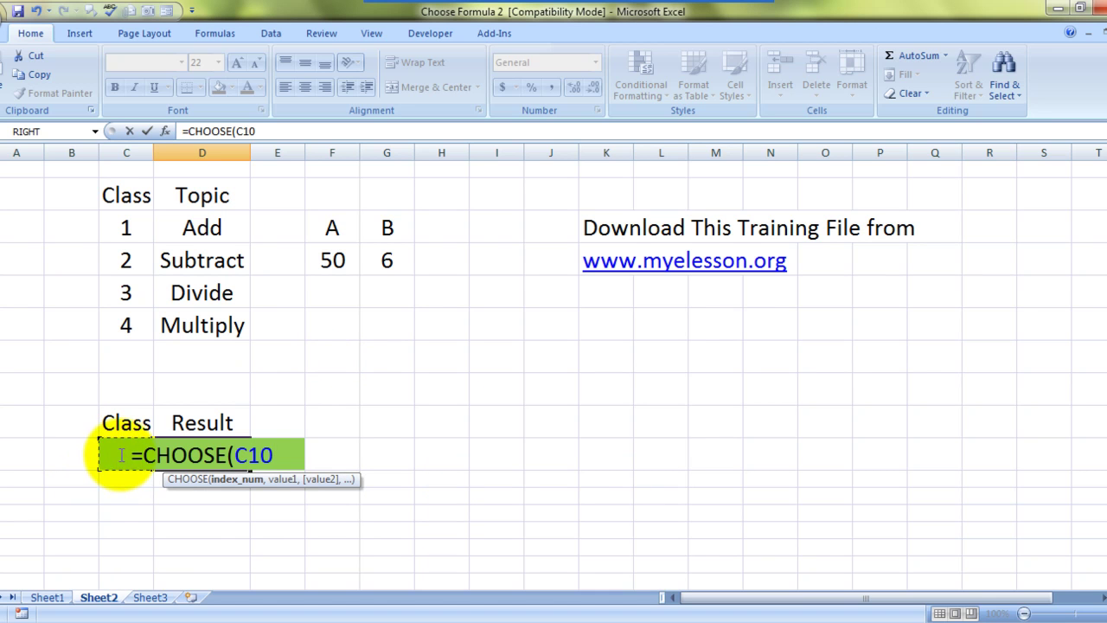
{"action": "type", "text": ","}
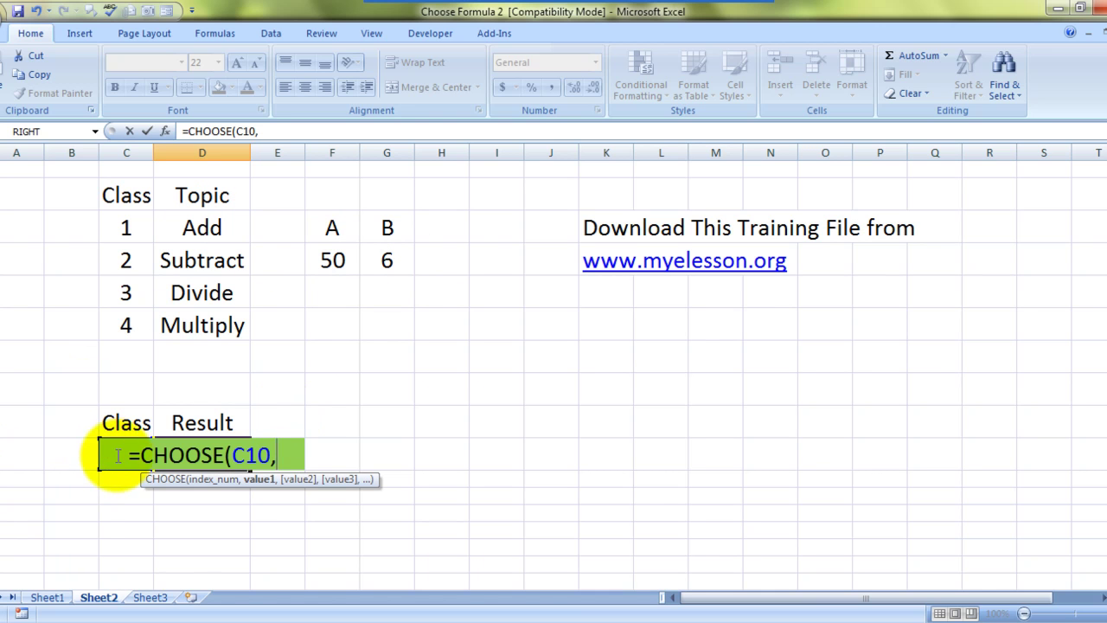
Replace the mistaken C13 reference, then add options F4+G4 and F4-G4 to the CHOOSE formula.
{"action": "left_click", "coordinate": [143, 514]}
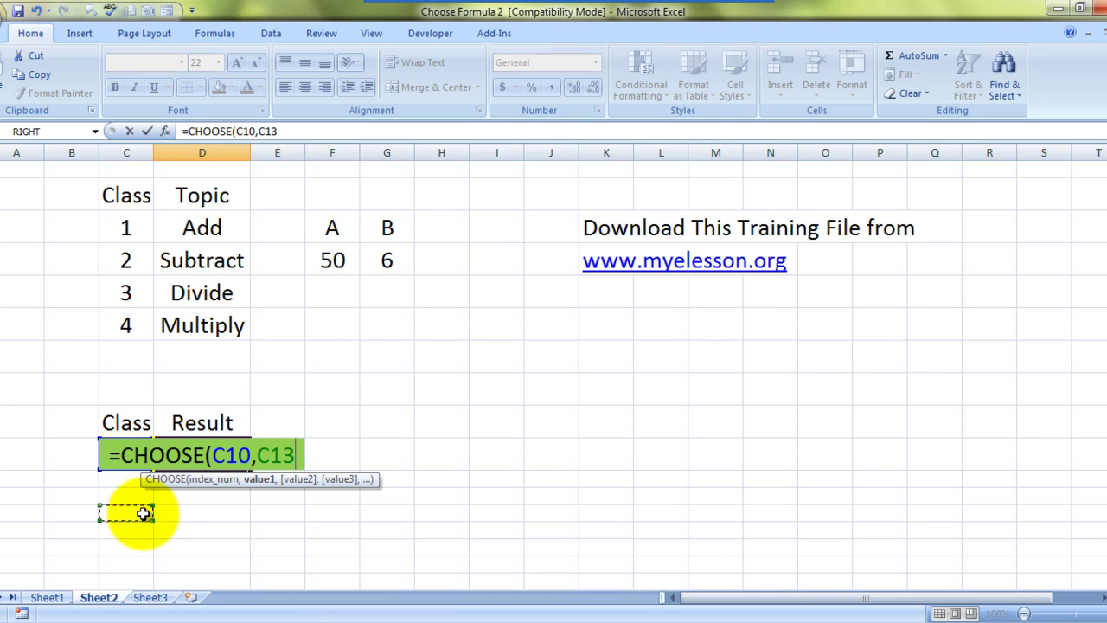
{"action": "key", "text": "BackSpace"}
{"action": "key", "text": "BackSpace"}
{"action": "key", "text": "BackSpace"}
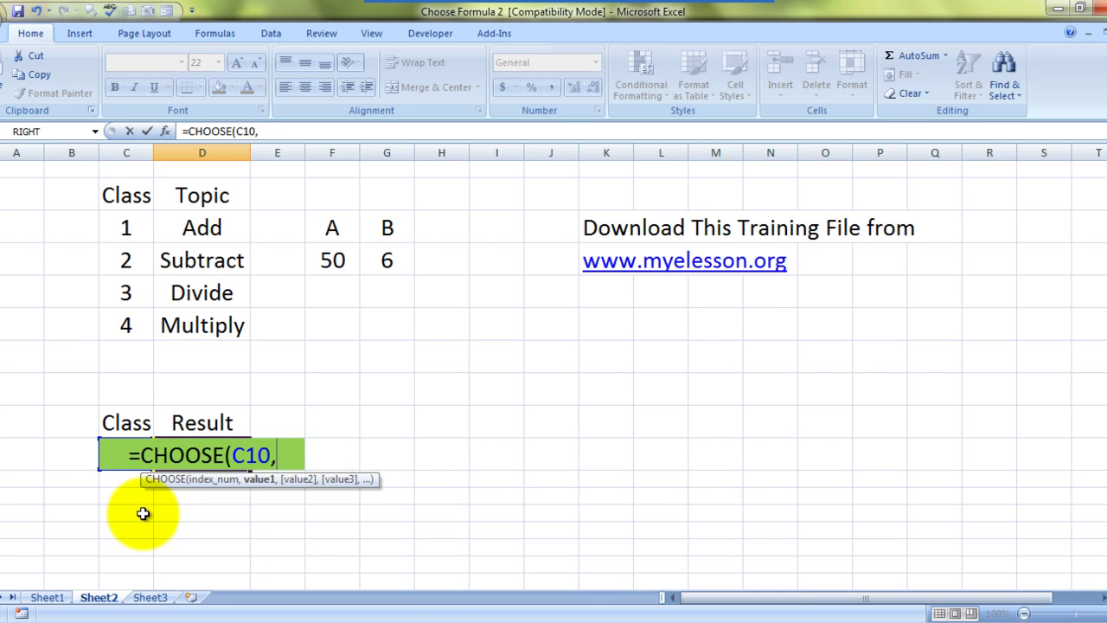
{"action": "left_click", "coordinate": [336, 260]}
{"action": "type", "text": "+"}
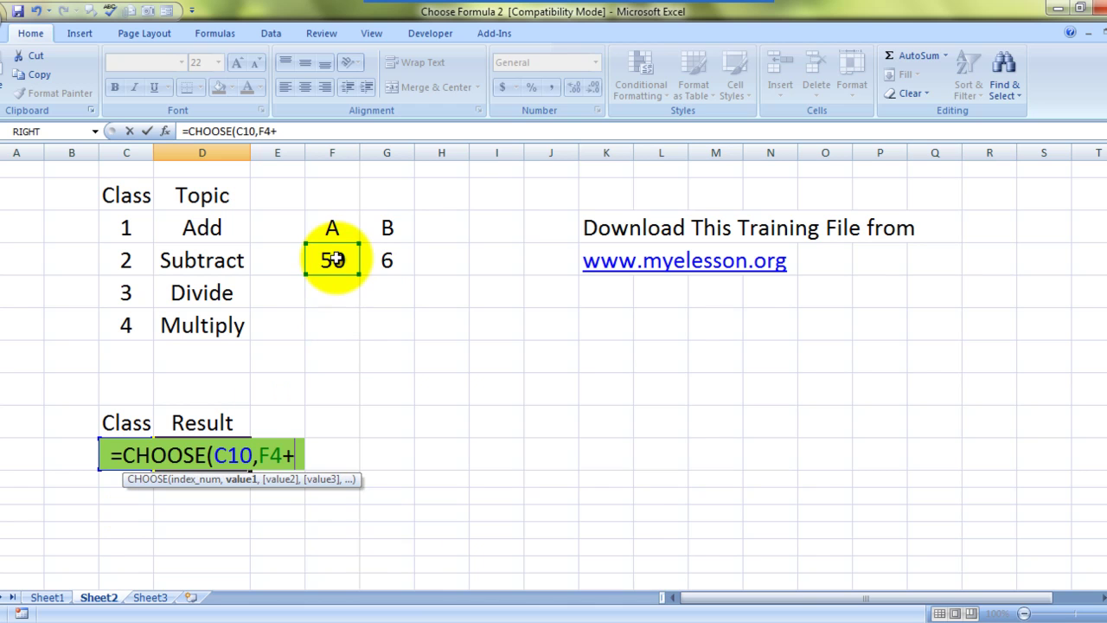
{"action": "left_click", "coordinate": [388, 259]}
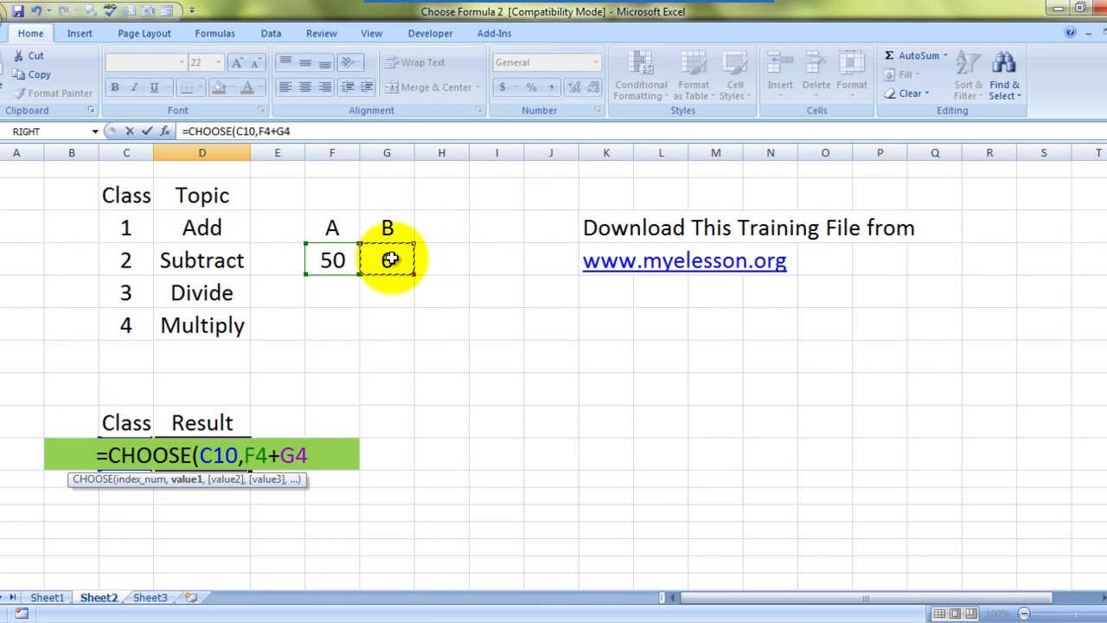
{"action": "type", "text": ","}
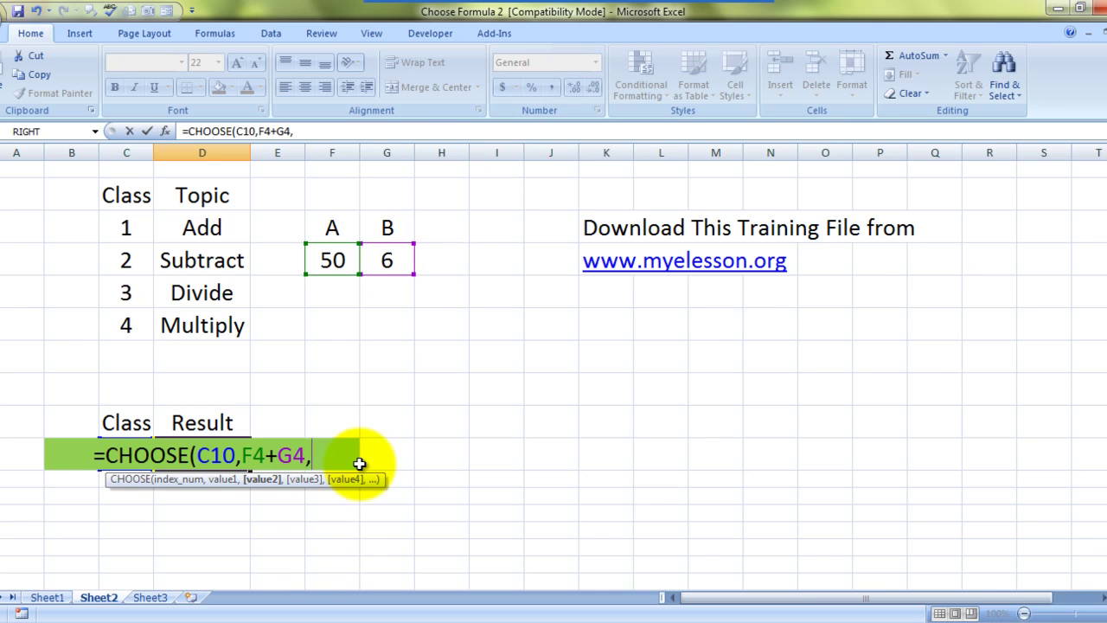
{"action": "left_click", "coordinate": [333, 268]}
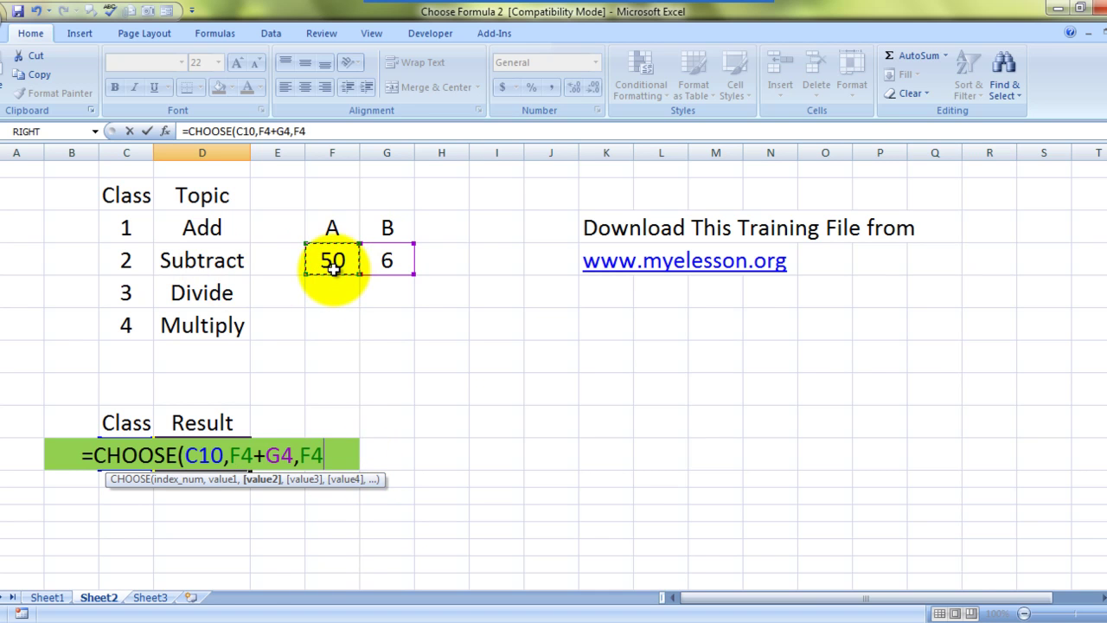
{"action": "type", "text": "-"}
{"action": "left_click", "coordinate": [380, 260]}
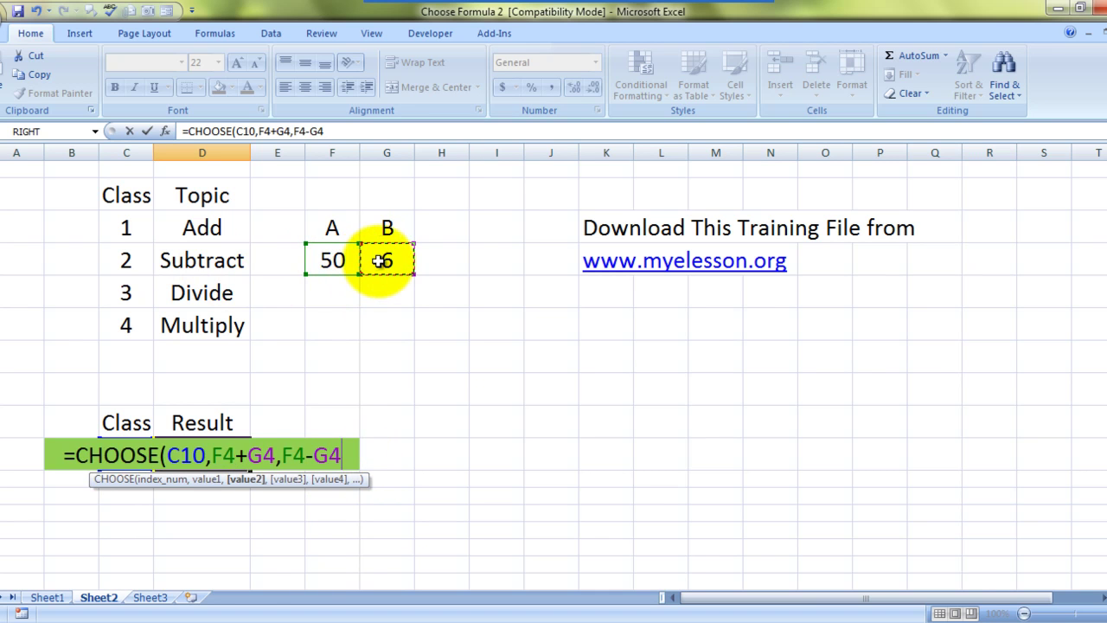
{"action": "type", "text": ","}
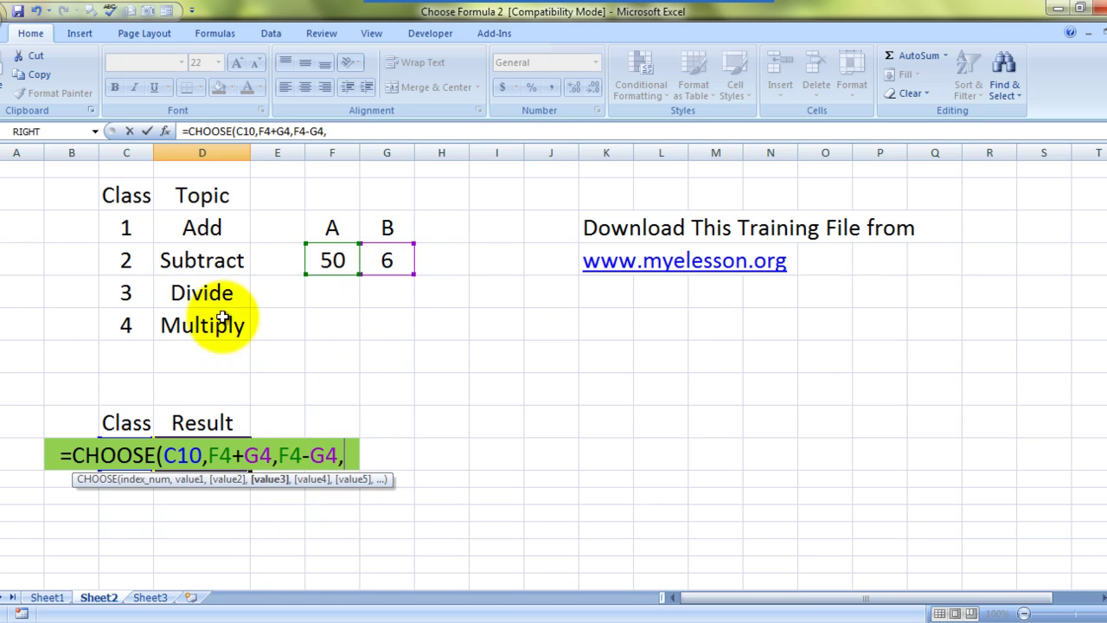
Add the division option F4/G4 and multiplication option F4*G4 to the formula.
{"action": "left_click", "coordinate": [333, 263]}
{"action": "type", "text": "/"}
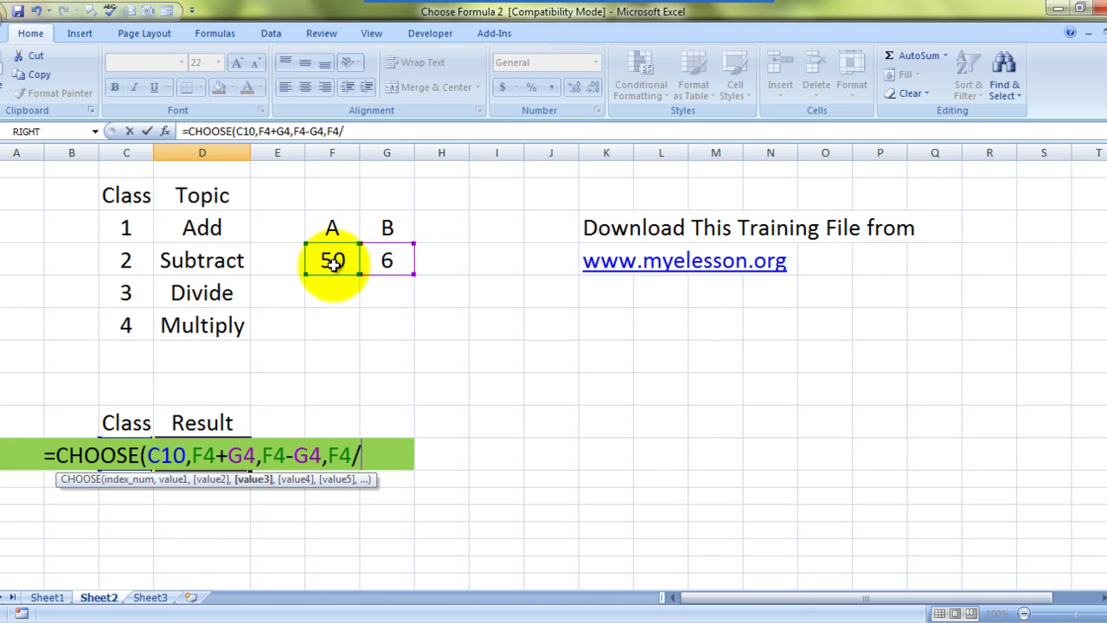
{"action": "left_click", "coordinate": [388, 262]}
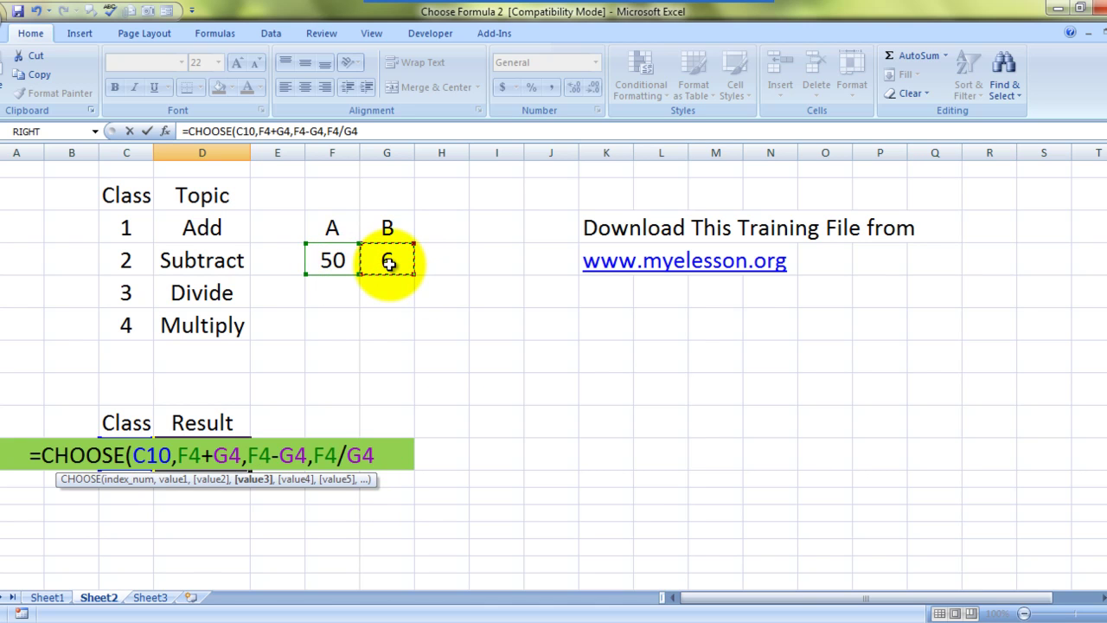
{"action": "type", "text": ","}
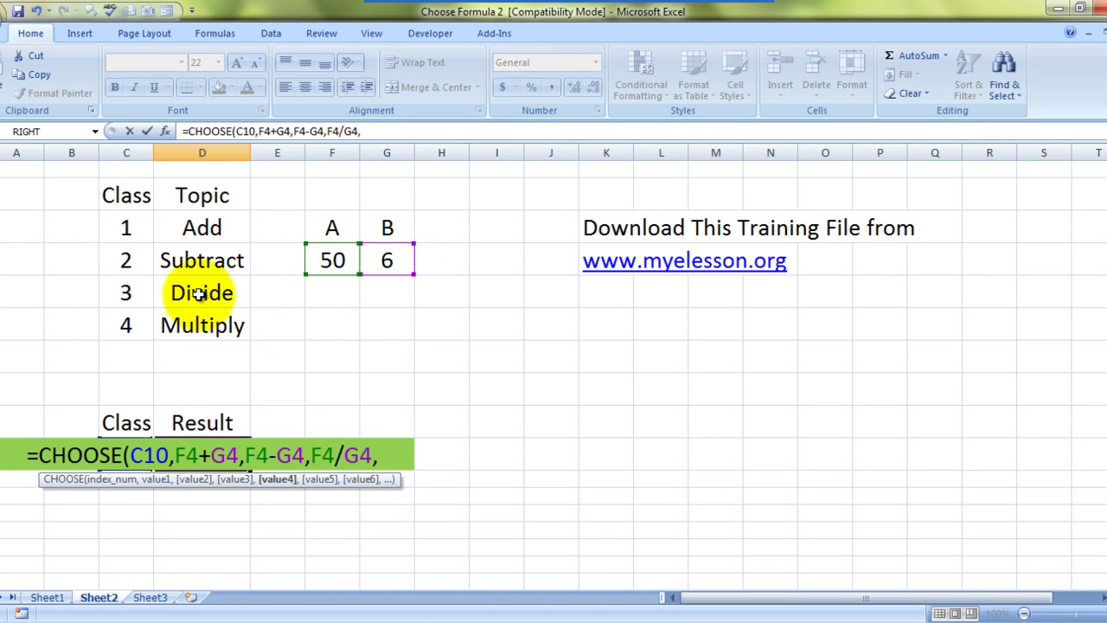
{"action": "left_click", "coordinate": [334, 258]}
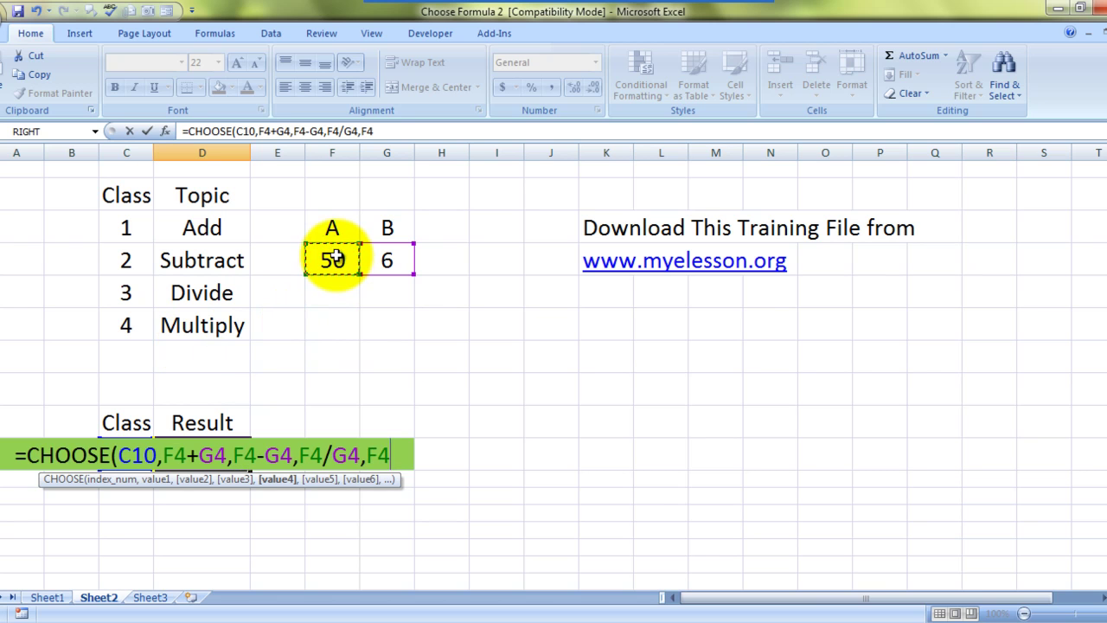
{"action": "type", "text": "*"}
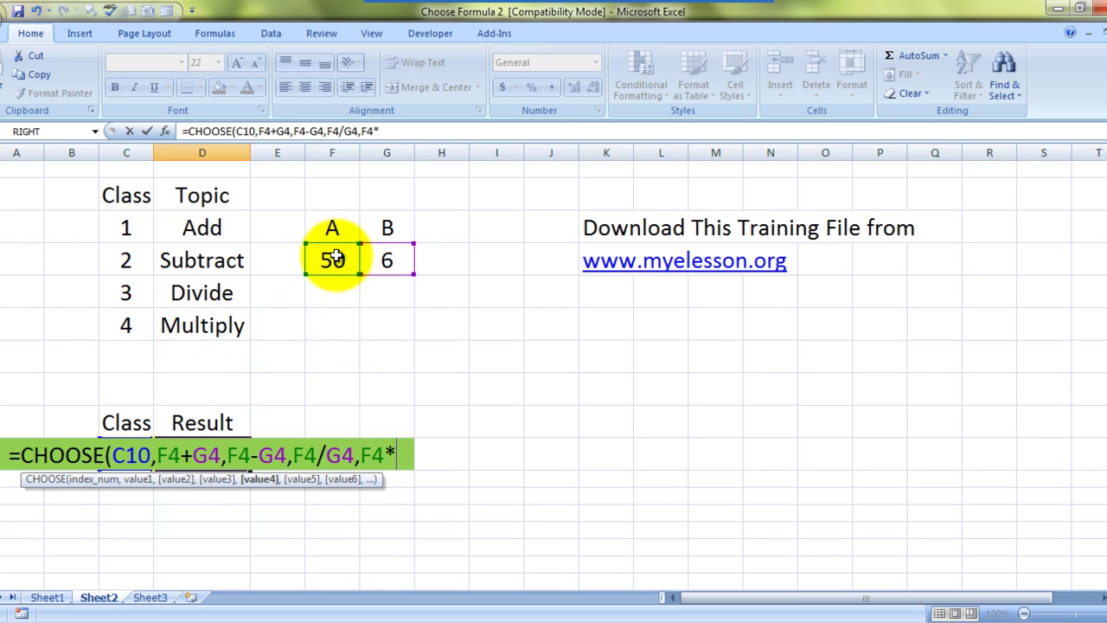
{"action": "left_click", "coordinate": [387, 258]}
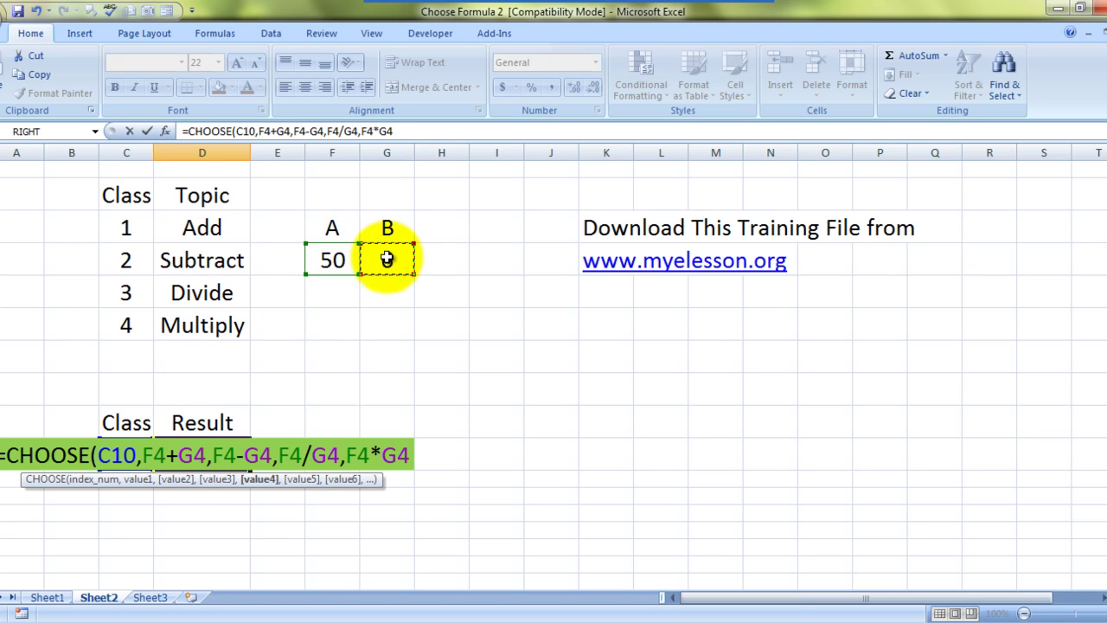
Close and commit the CHOOSE formula, then enter class 1 in C10 (D10 shows 56).
{"action": "type", "text": ")"}
{"action": "key", "text": "Return"}
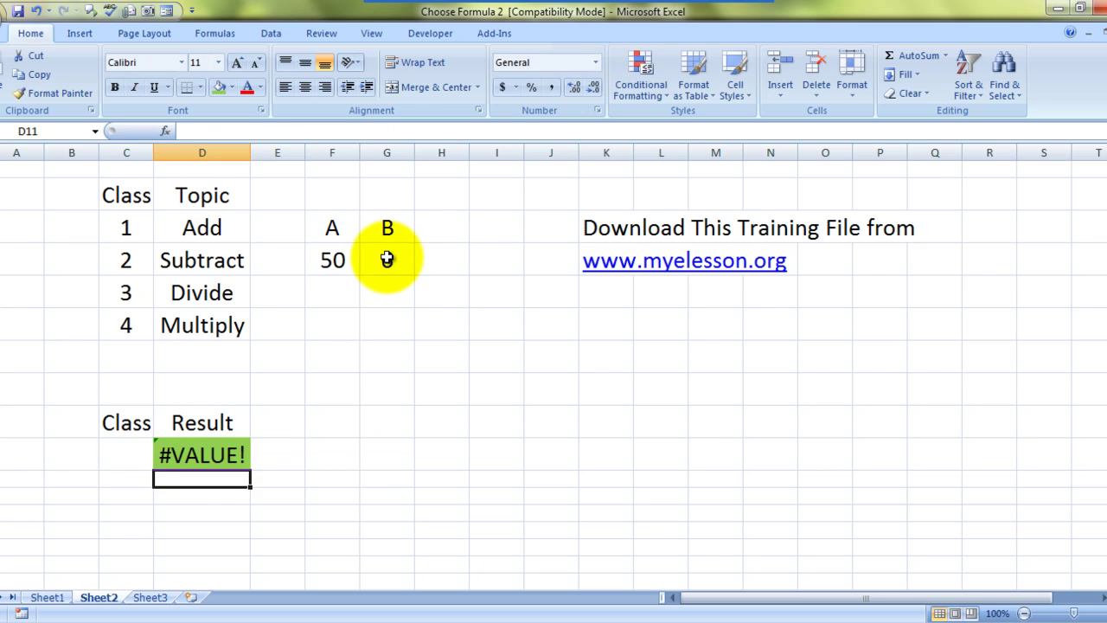
{"action": "key", "text": "Up"}
{"action": "key", "text": "Left"}
{"action": "type", "text": "1"}
{"action": "key", "text": "Tab"}
{"action": "key", "text": "Return"}
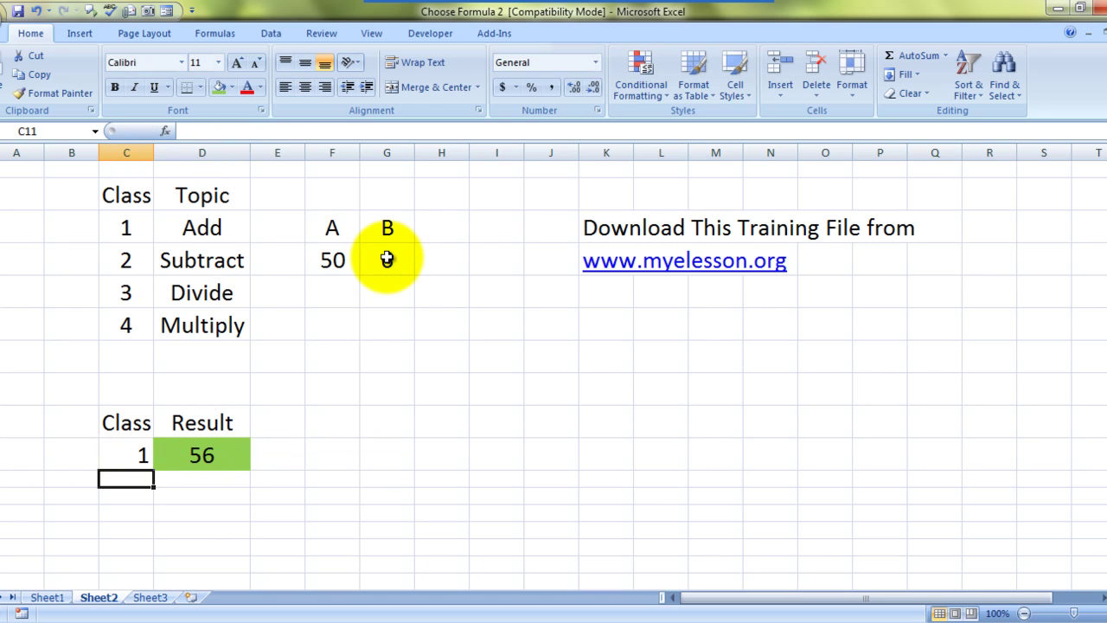
{"action": "key", "text": "Up"}
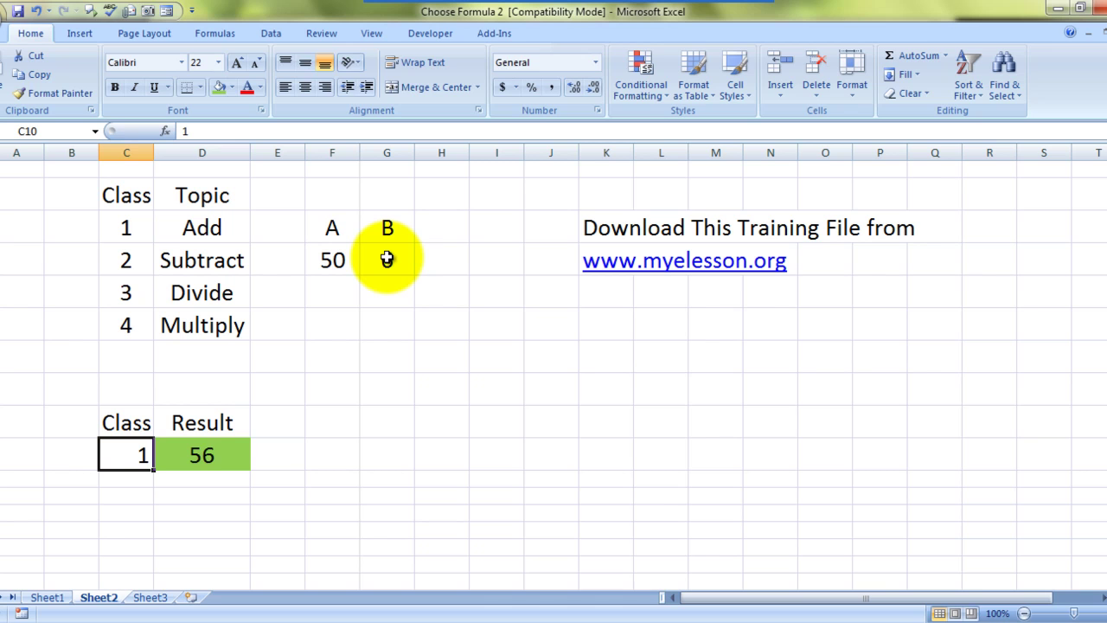
Enter class 2 (D10 shows 44), then class 3 (D10 shows 8.3333), in C10.
{"action": "type", "text": "2"}
{"action": "key", "text": "Tab"}
{"action": "key", "text": "Return"}
{"action": "key", "text": "Up"}
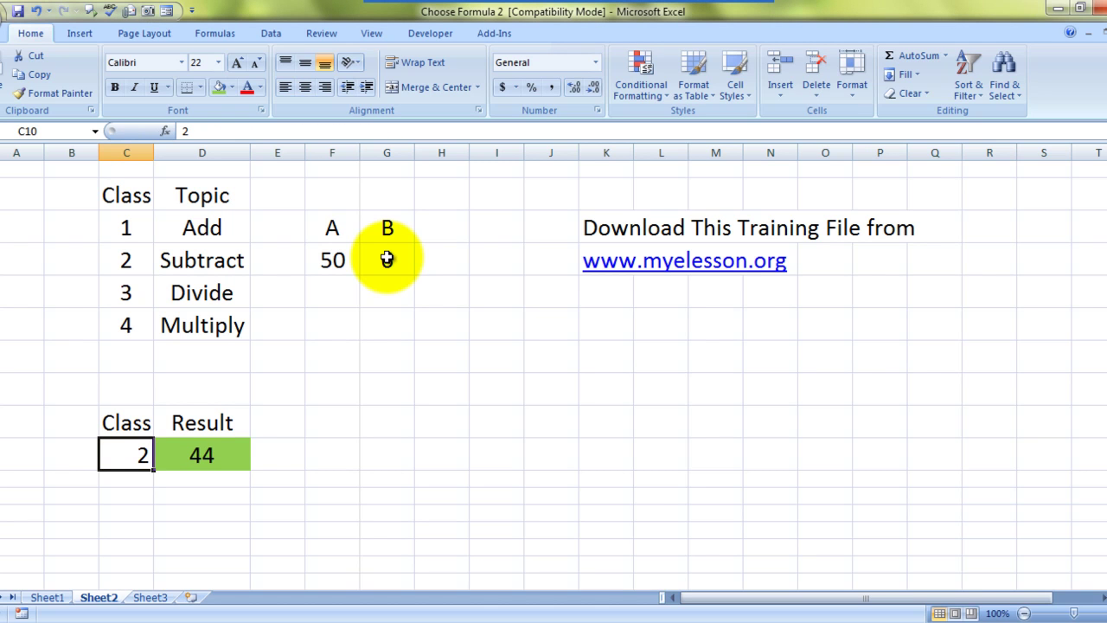
{"action": "type", "text": "3"}
{"action": "key", "text": "Tab"}
{"action": "key", "text": "Return"}
{"action": "key", "text": "Up"}
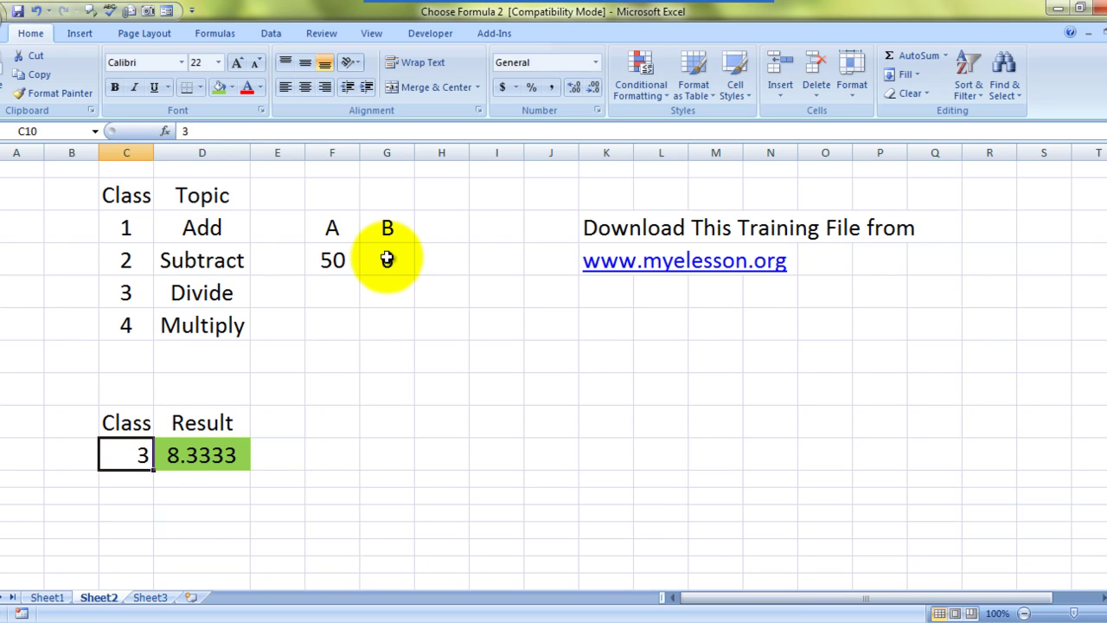
Enter class 4 in C10, giving 300, and select D10 to view its formula.
{"action": "type", "text": "4"}
{"action": "key", "text": "Tab"}
{"action": "key", "text": "Return"}
{"action": "key", "text": "Up"}
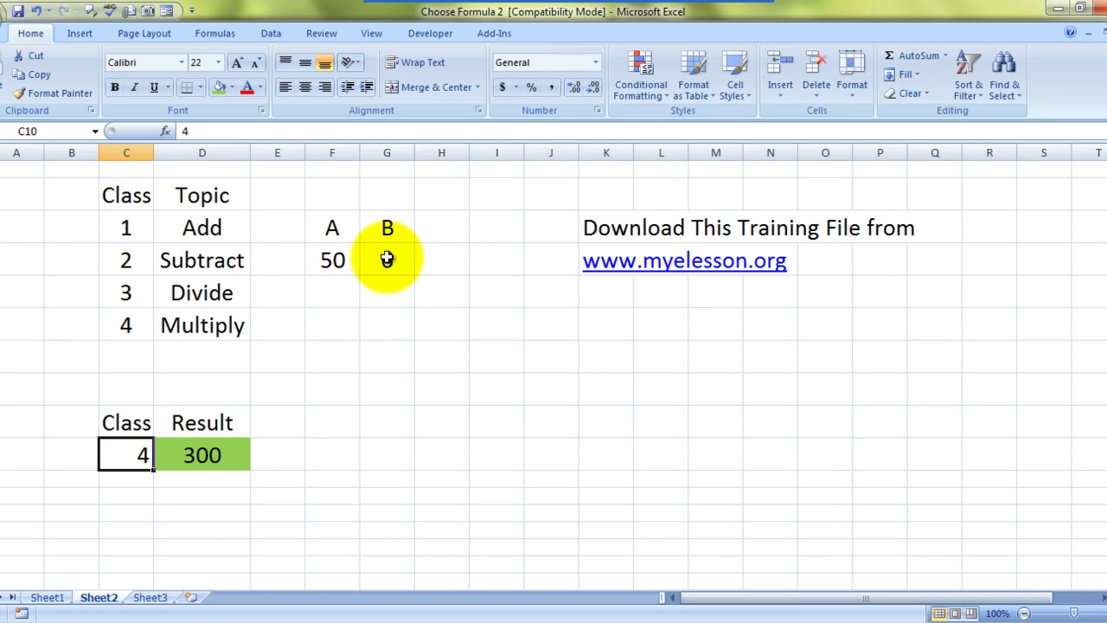
{"action": "key", "text": "Right"}
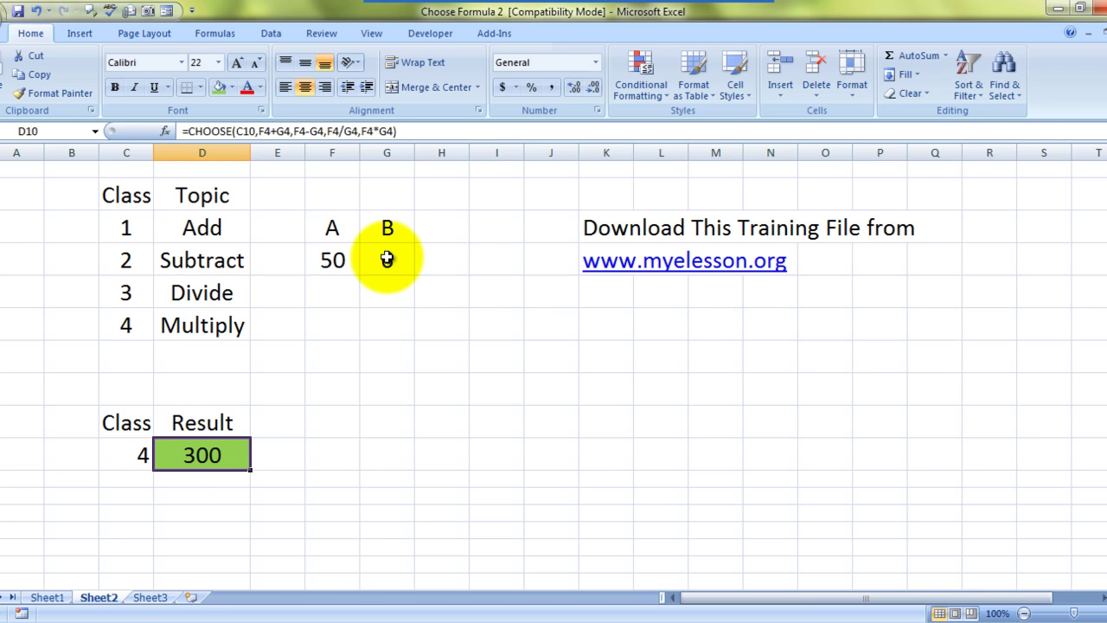